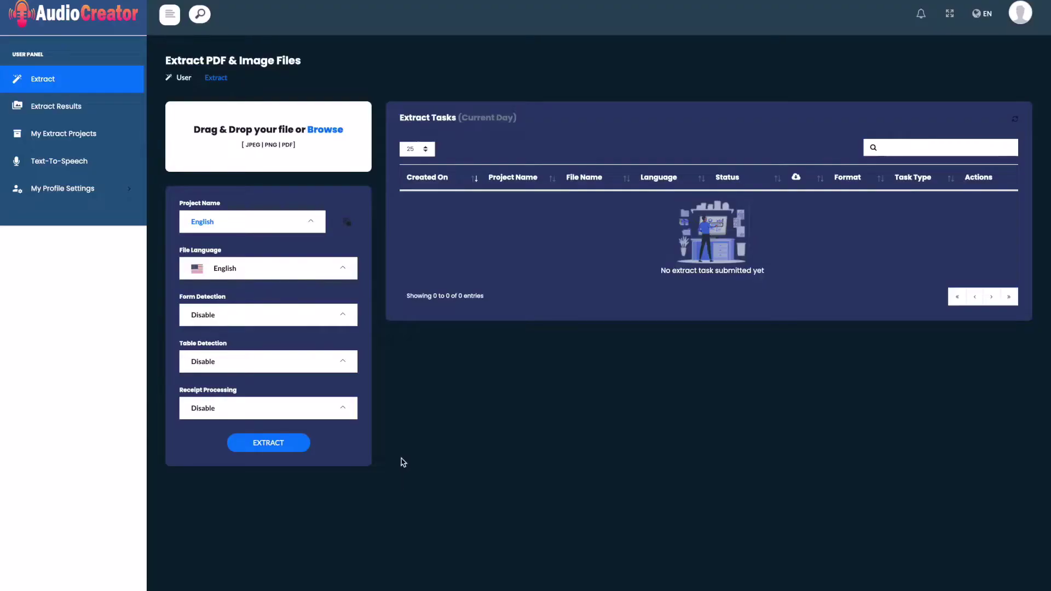
Upload the photographed book page image and extract its text with English as the file language.
click(327, 133)
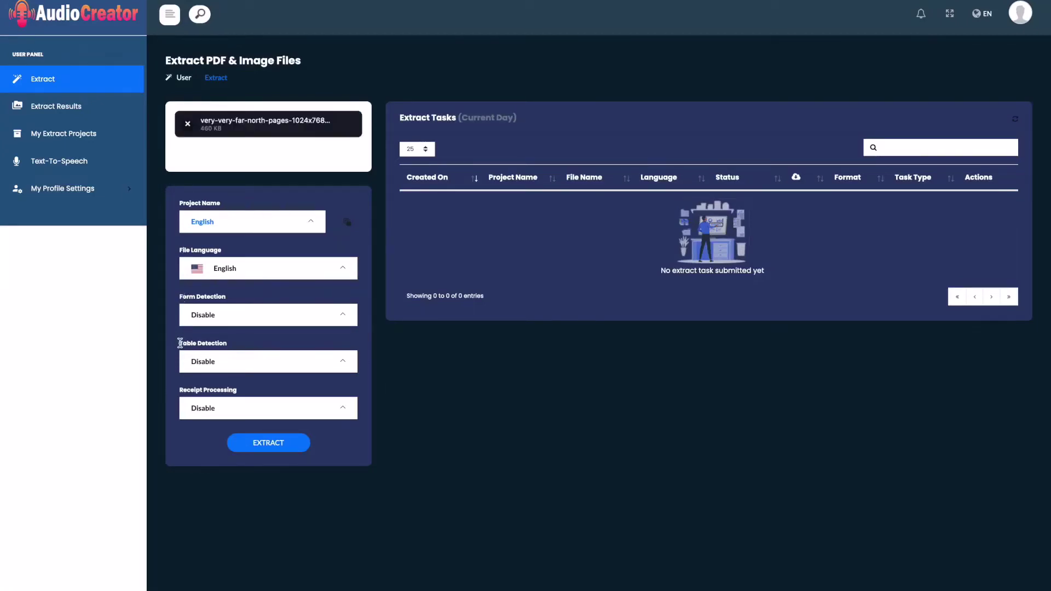
click(264, 276)
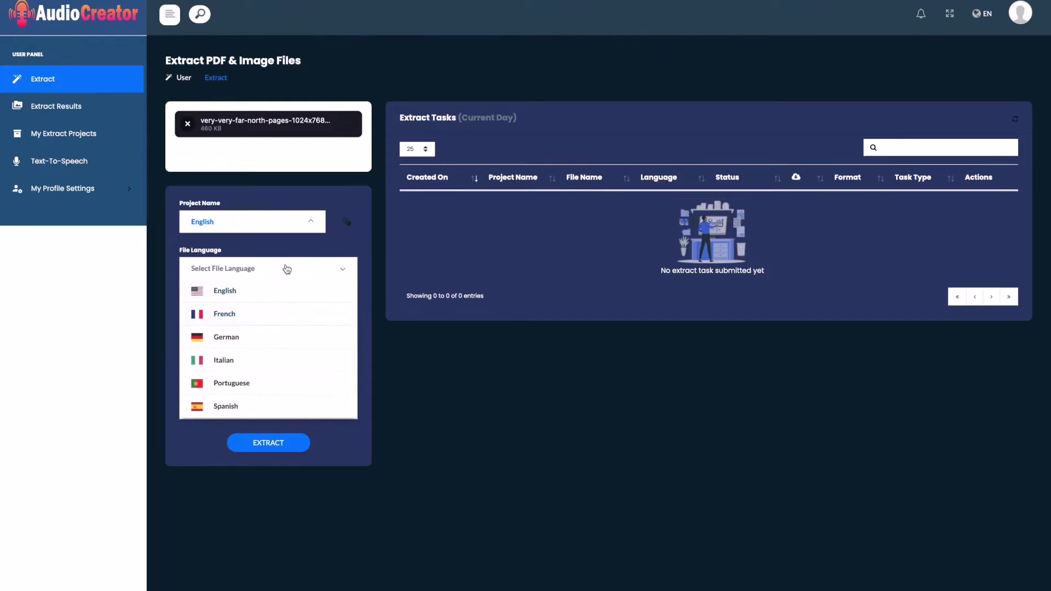
click(284, 290)
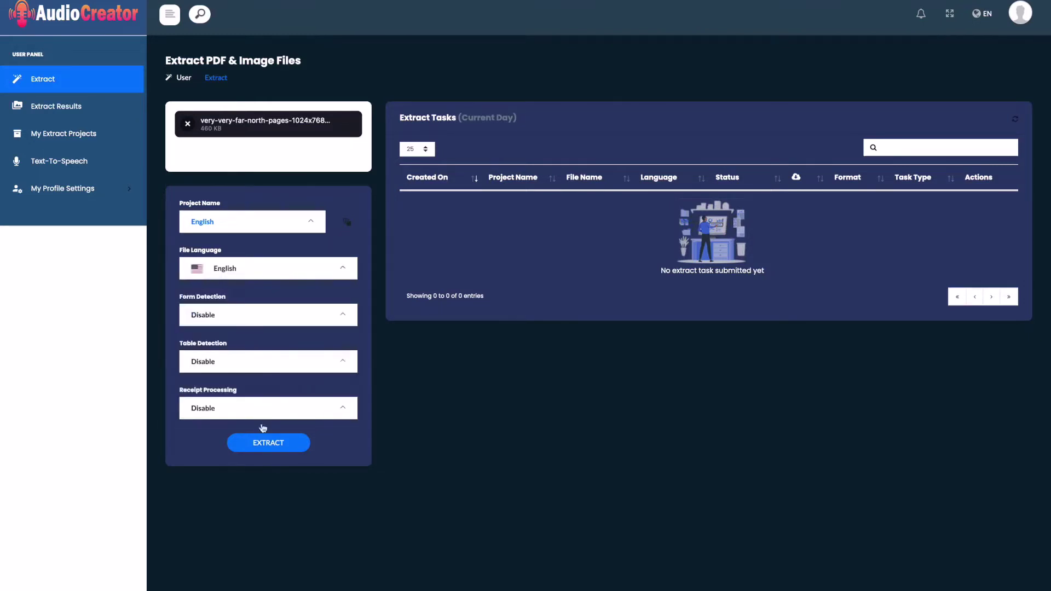
click(267, 444)
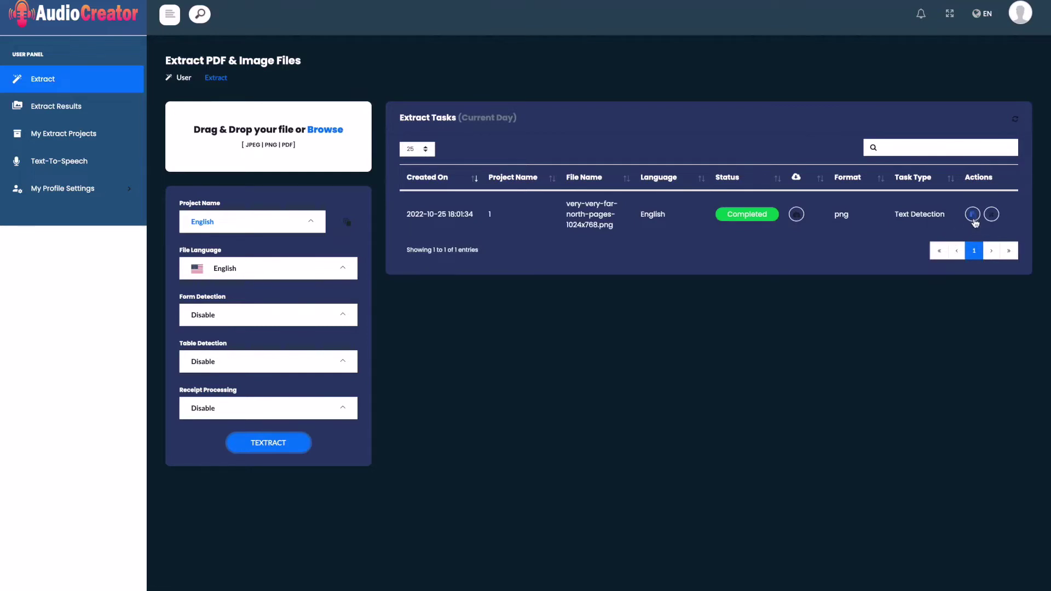
Scroll through the book page's extracted raw text, then download all results as a zip.
click(972, 214)
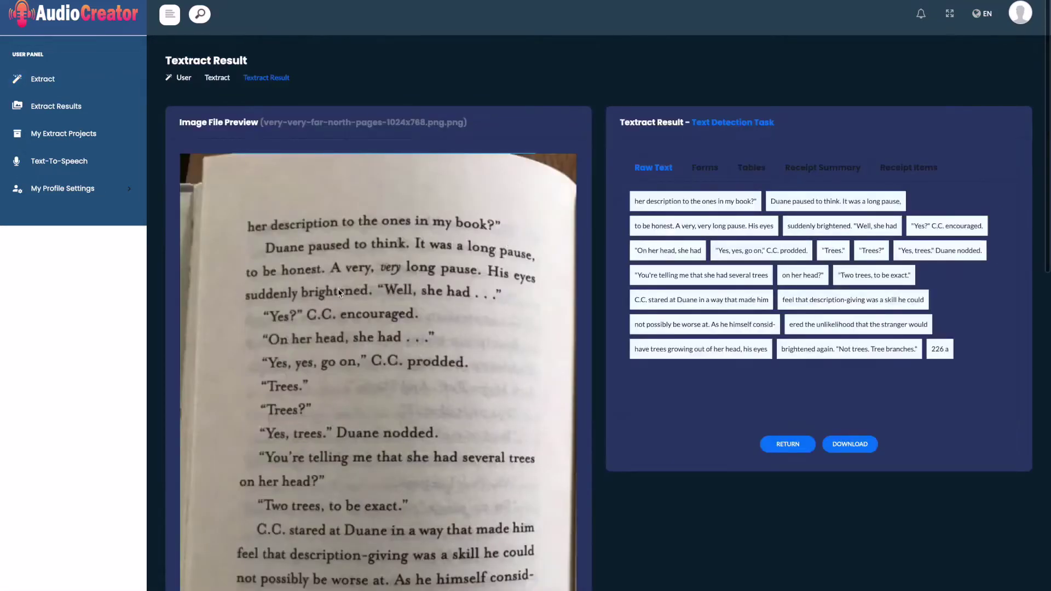
scroll(328, 306, down, 2)
scroll(323, 312, down, 3)
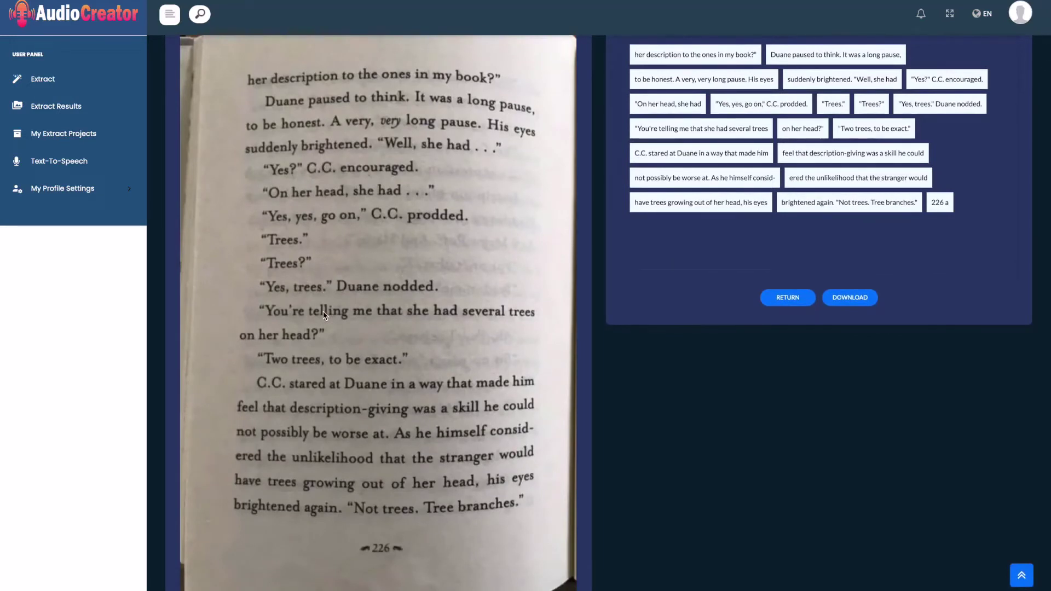
scroll(323, 311, up, 2)
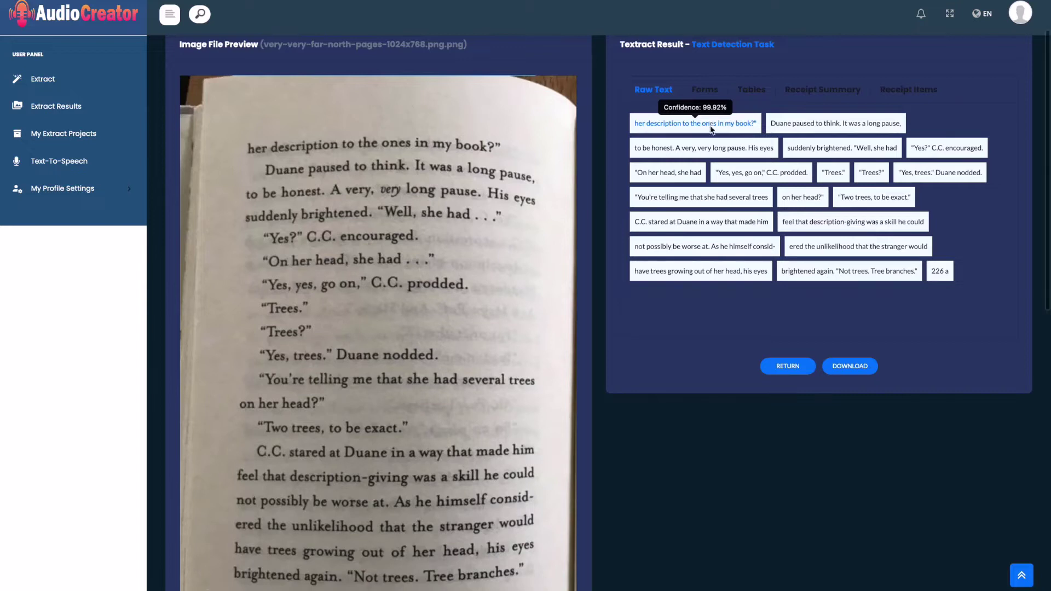
scroll(821, 175, down, 1)
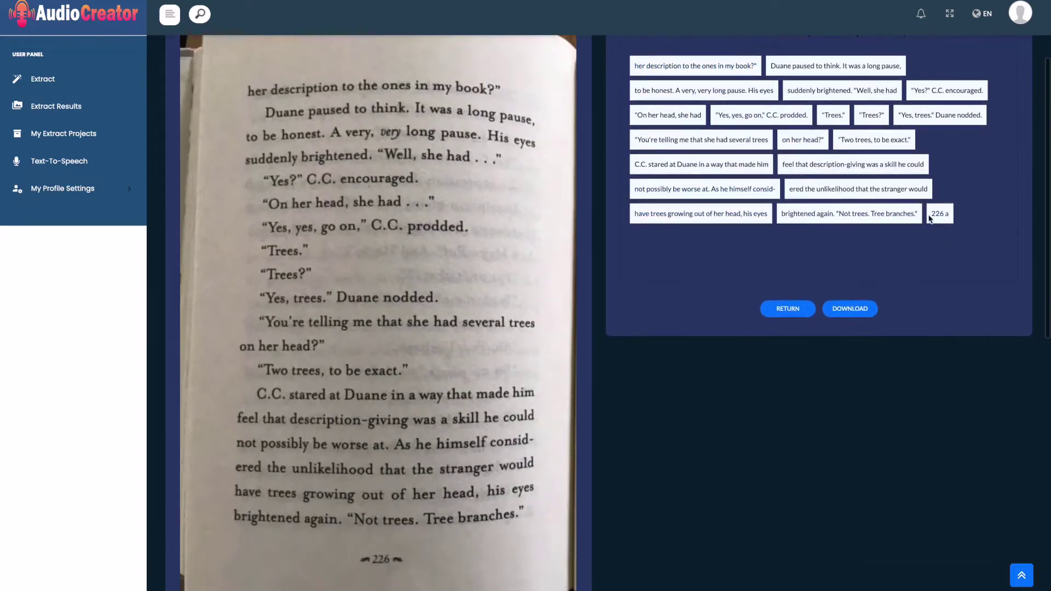
scroll(925, 224, up, 1)
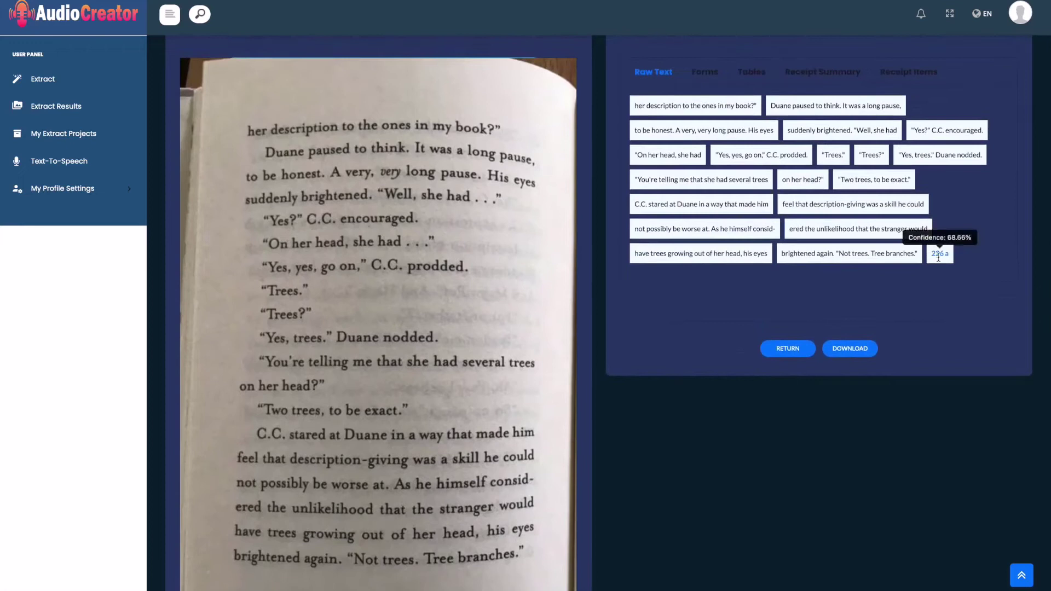
scroll(942, 253, down, 1)
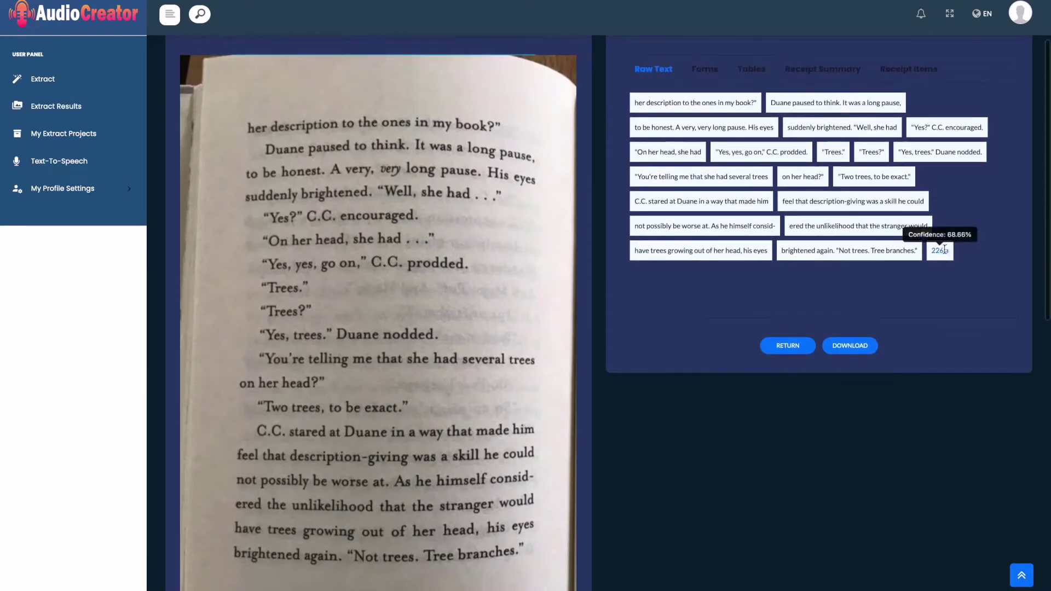
scroll(945, 252, down, 1)
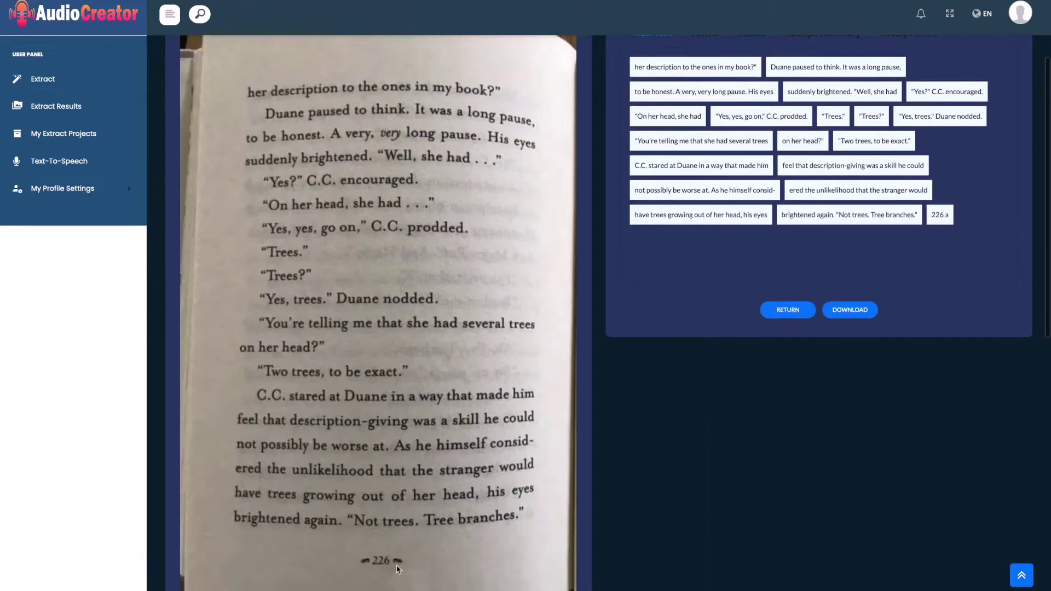
scroll(400, 565, up, 4)
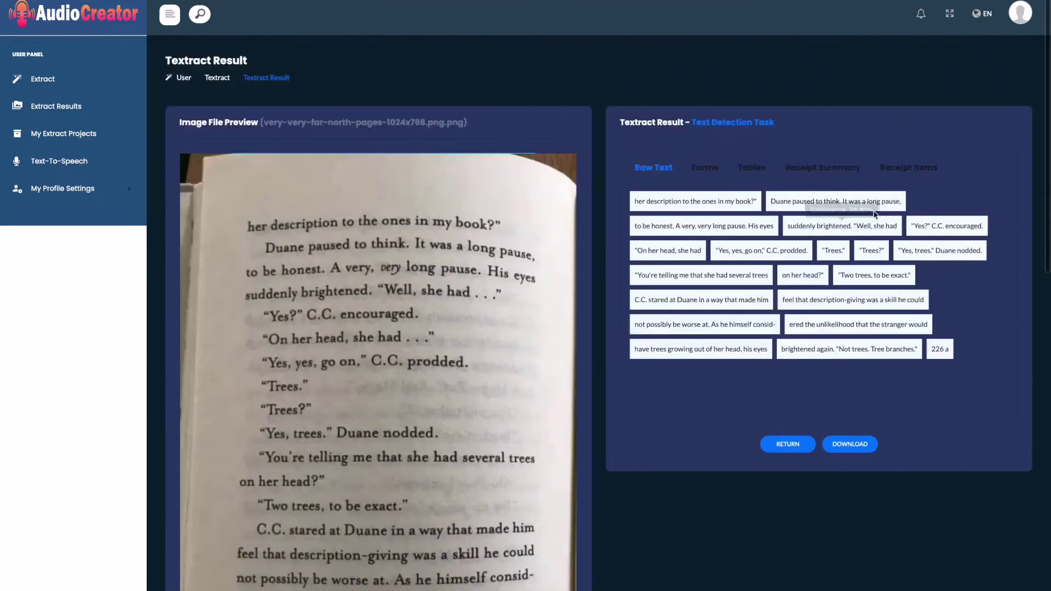
click(846, 447)
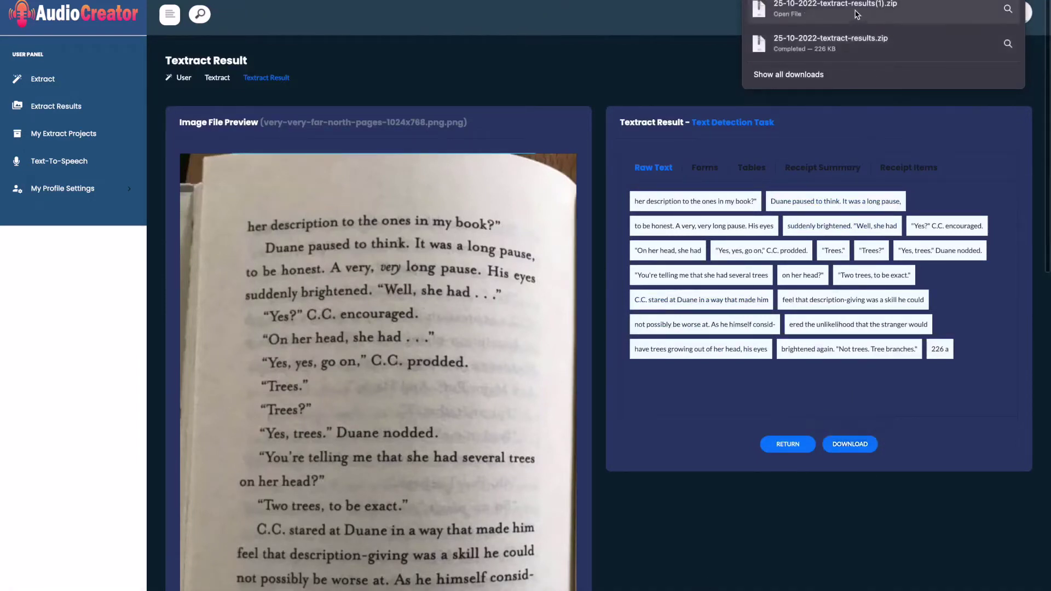
Open the downloaded text, delete the stray 'a' after page 226, and select everything.
click(879, 18)
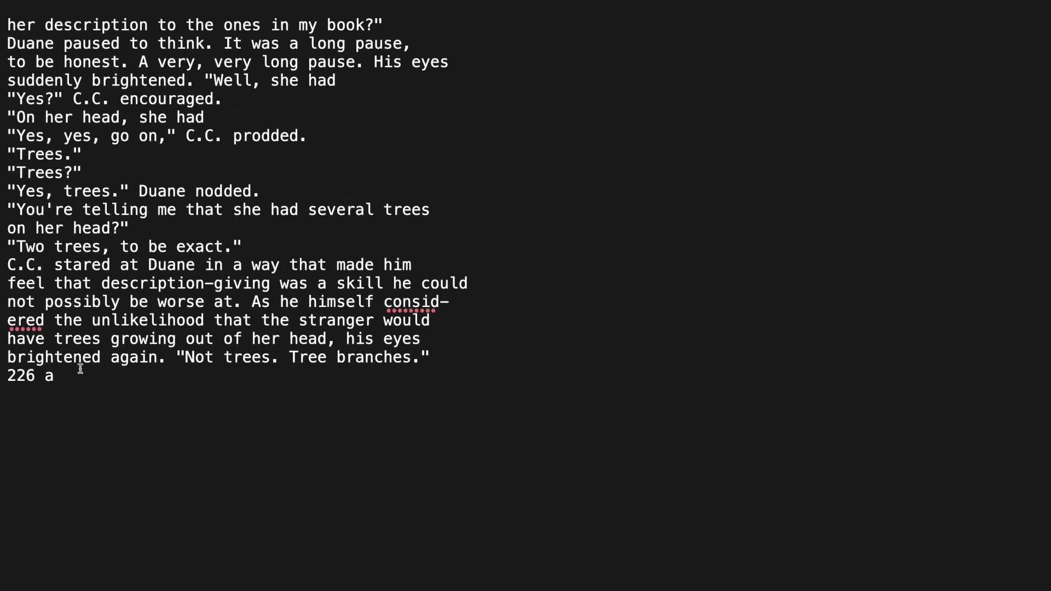
click(55, 376)
key(BackSpace)
key(BackSpace)
key(BackSpace)
key(BackSpace)
key(ctrl+a)
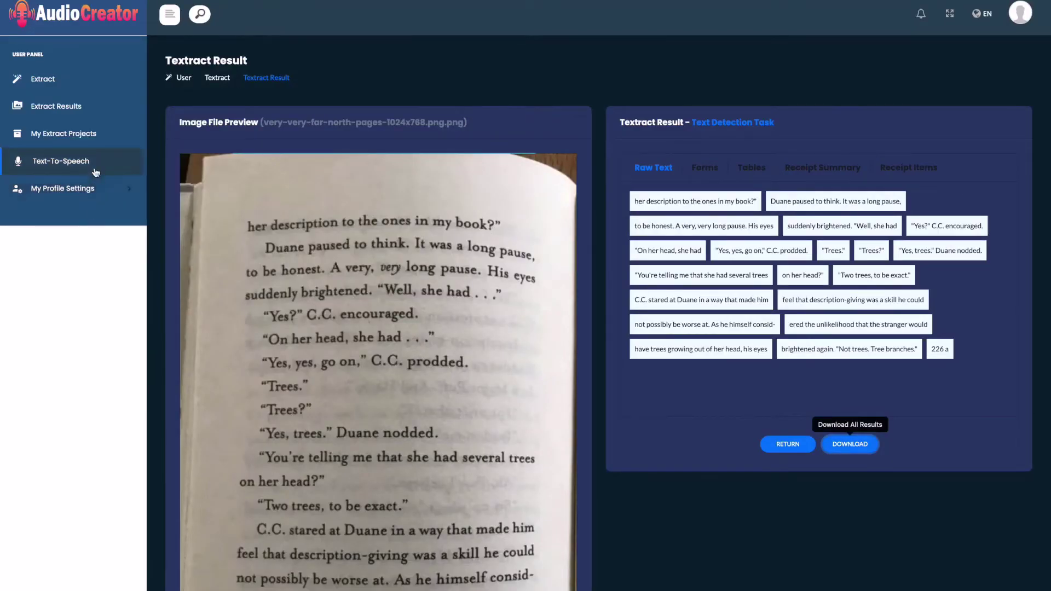
Put the 918-character book text into Text-To-Speech, keeping English (US) as the language.
click(59, 161)
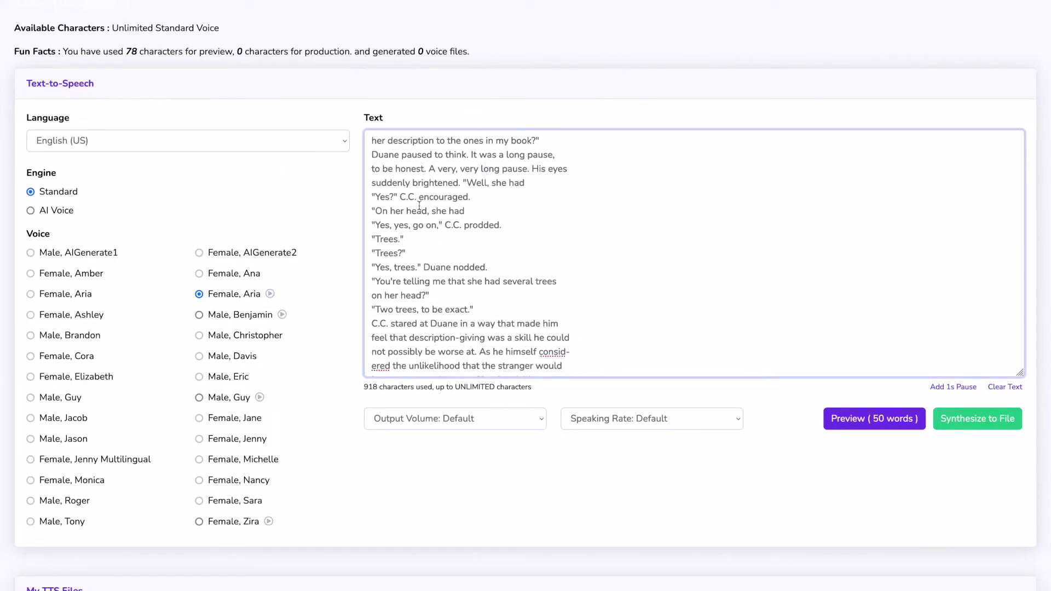
double_click(475, 390)
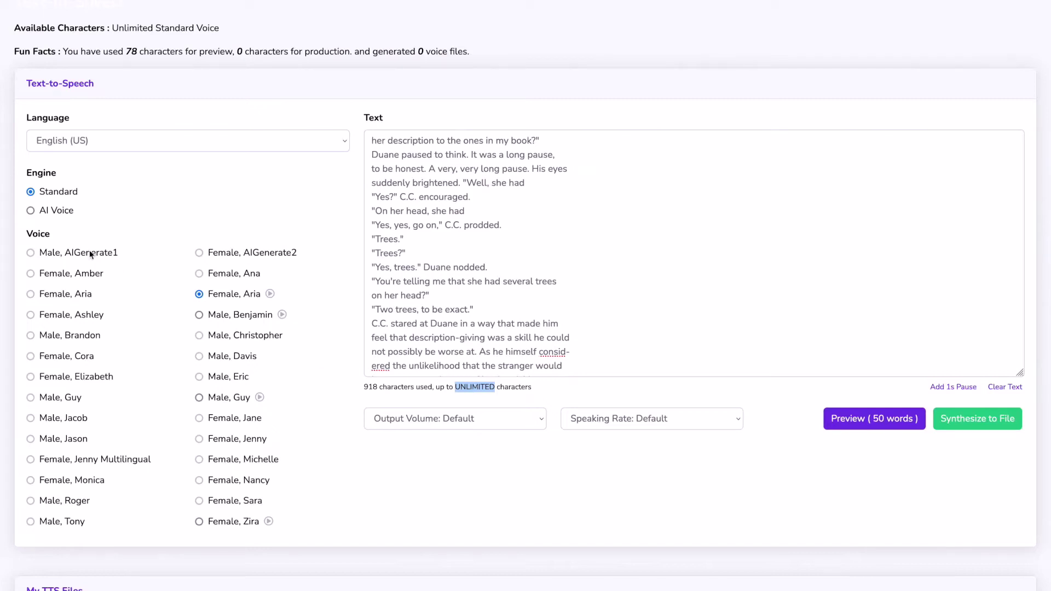
click(154, 149)
scroll(159, 260, up, 2)
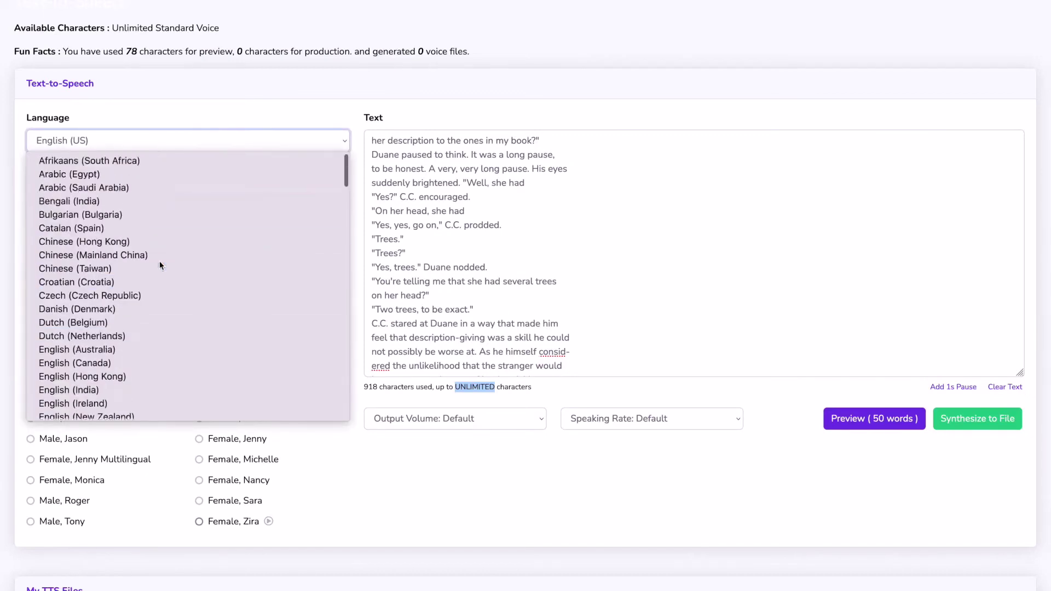
scroll(159, 260, down, 15)
scroll(159, 261, down, 5)
scroll(160, 260, down, 3)
scroll(159, 260, up, 10)
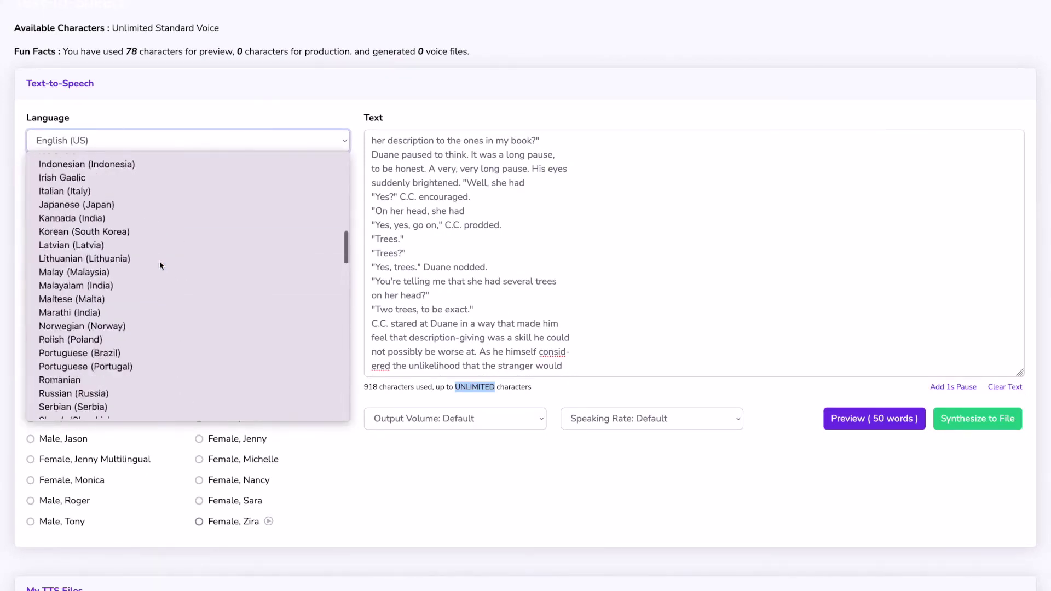
click(169, 141)
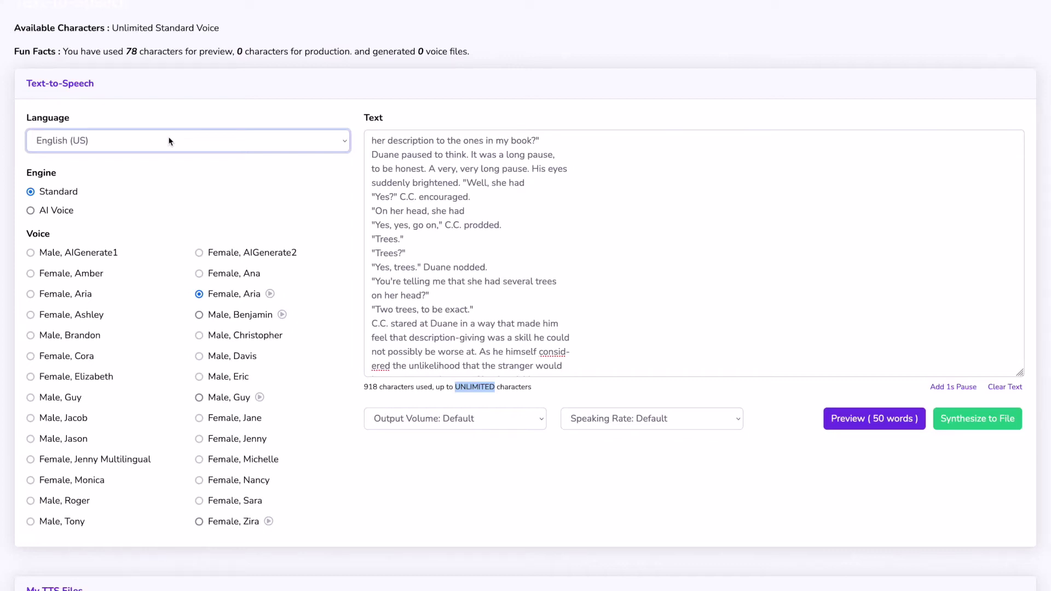
Preview the book text read by the male Benjamin voice.
click(199, 314)
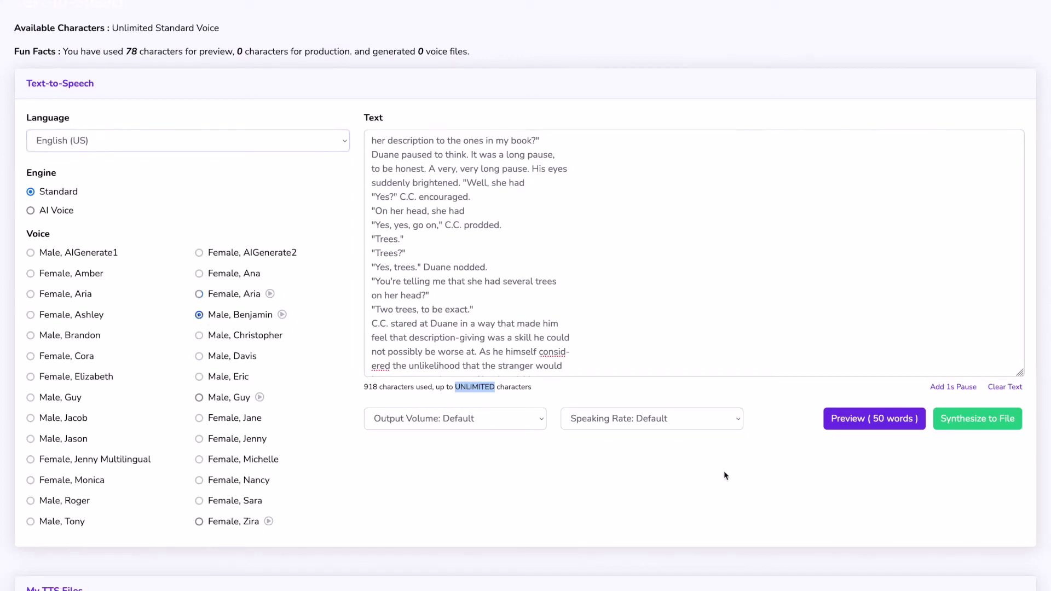
click(849, 420)
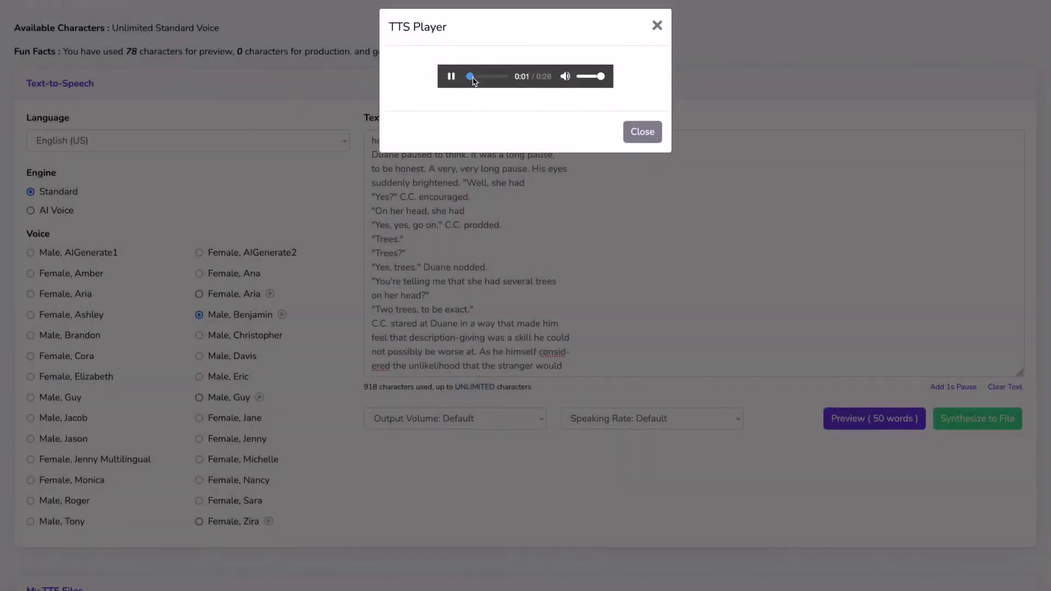
click(452, 77)
click(632, 161)
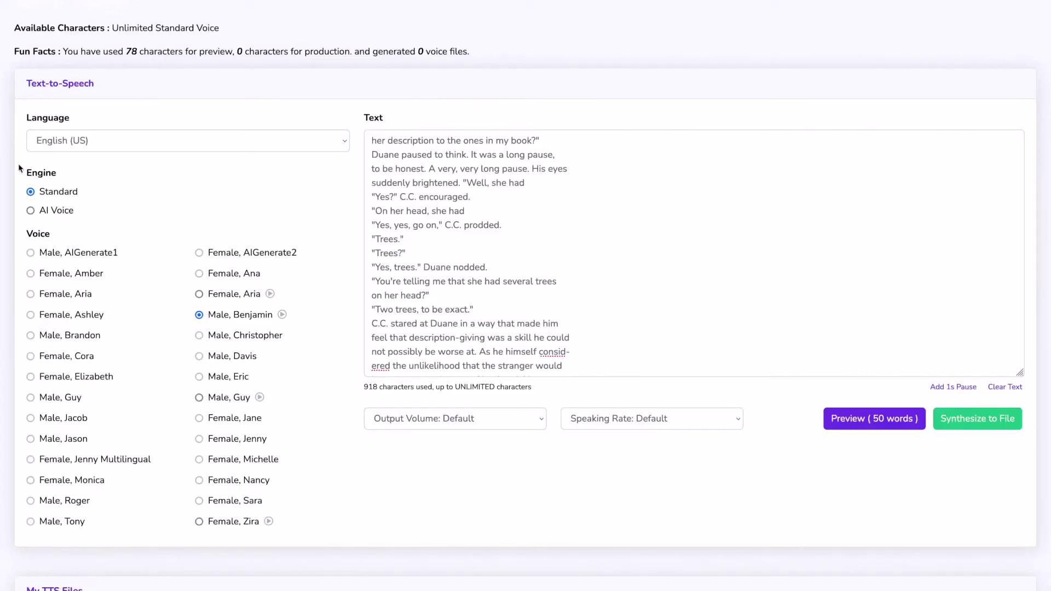
Switch to the AI Voice engine and preview the text with male Christopher.
click(31, 211)
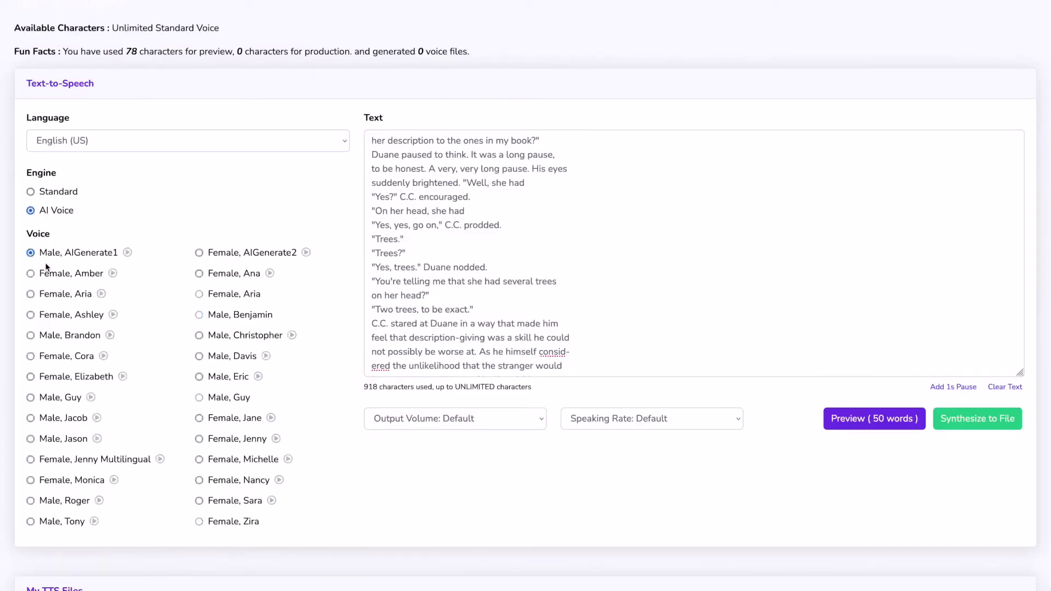
click(199, 335)
click(874, 418)
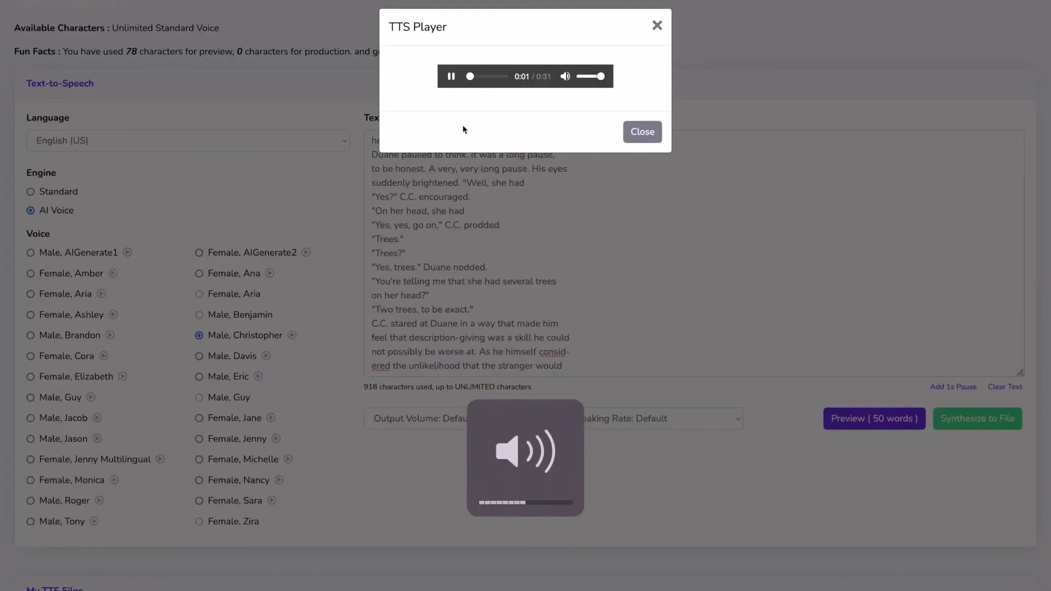
click(452, 77)
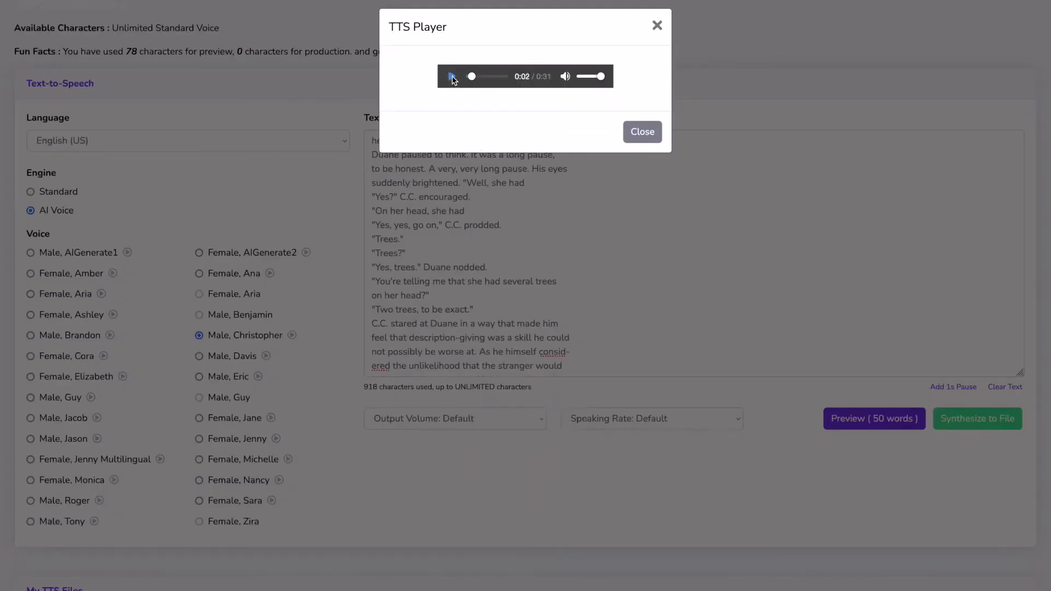
click(657, 26)
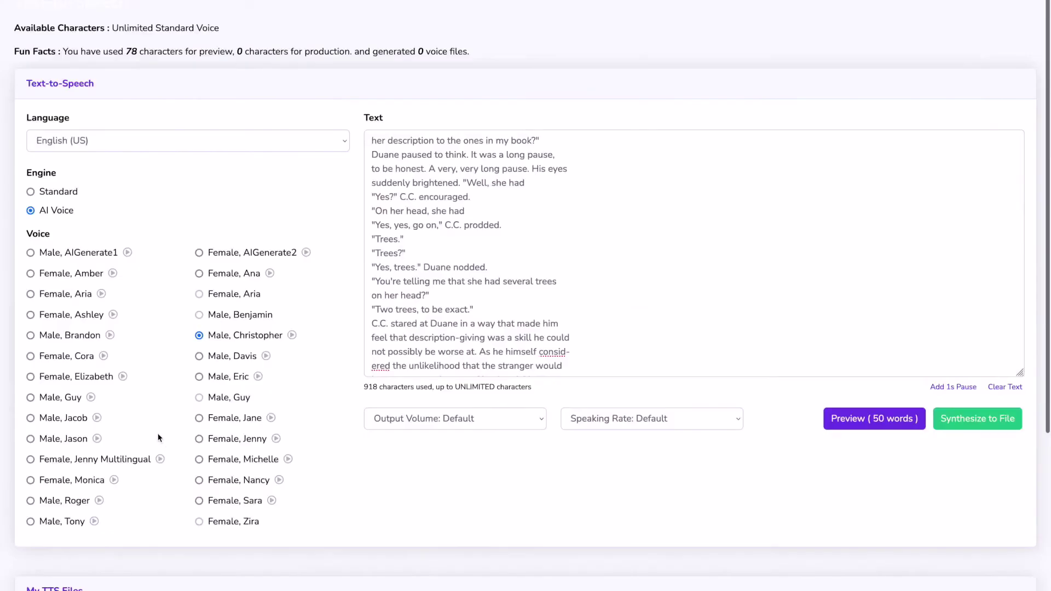